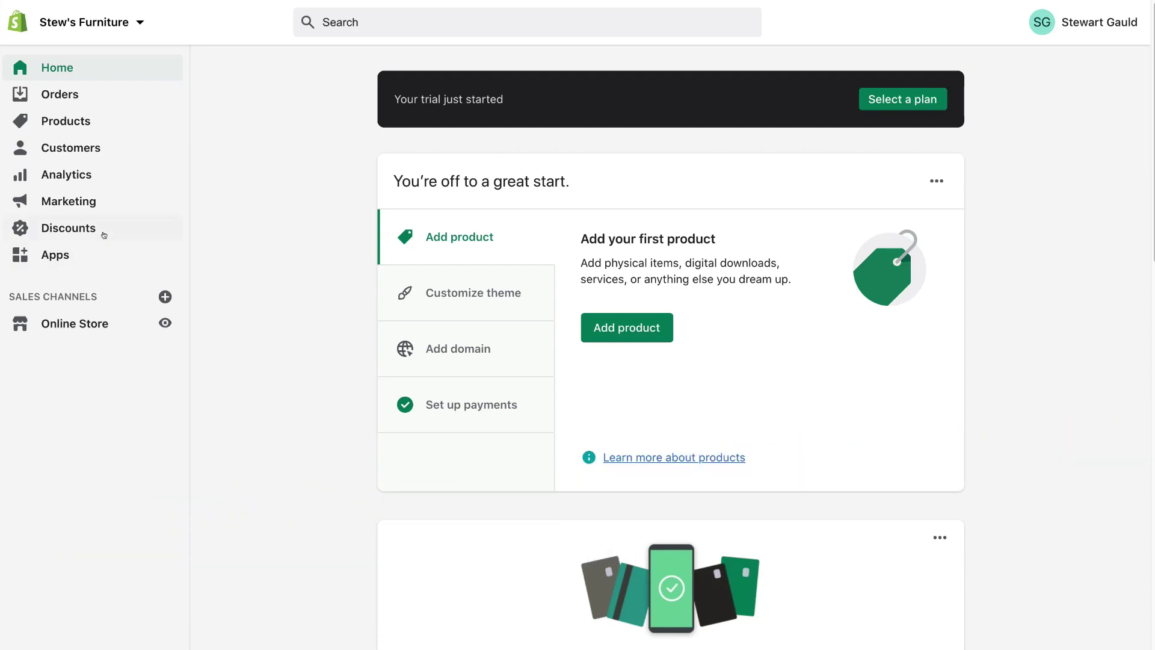
Go to the store's Discounts section, which has no discount codes yet.
left_click(112, 234)
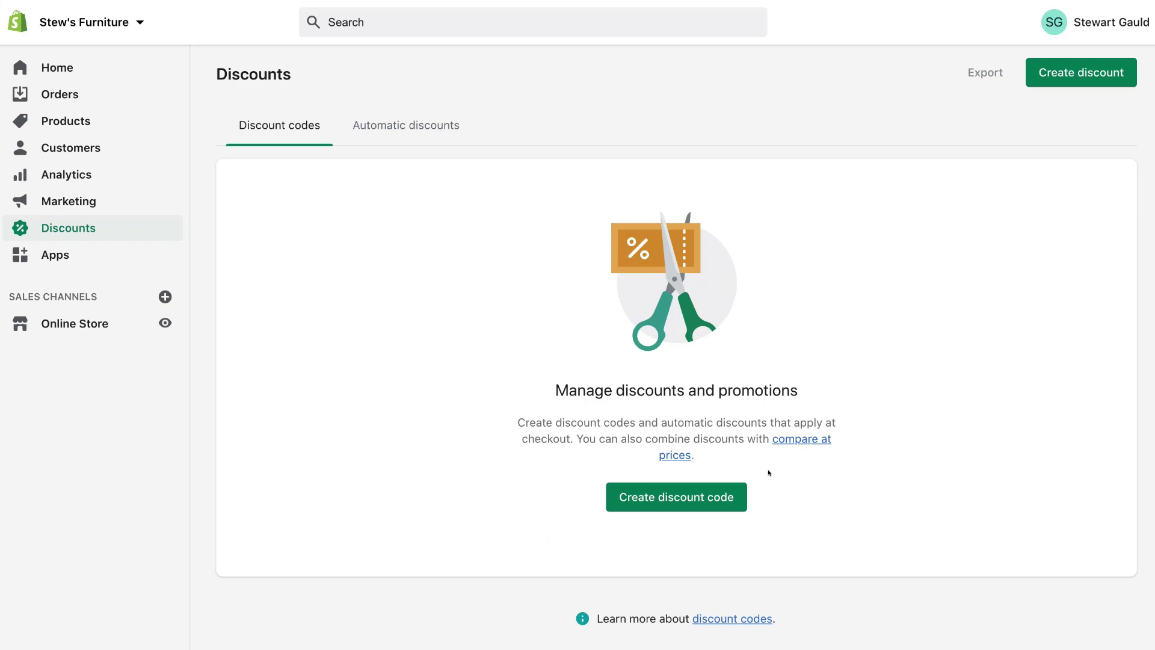
Start a new discount code and name it SUMMERSALE30.
left_click(668, 501)
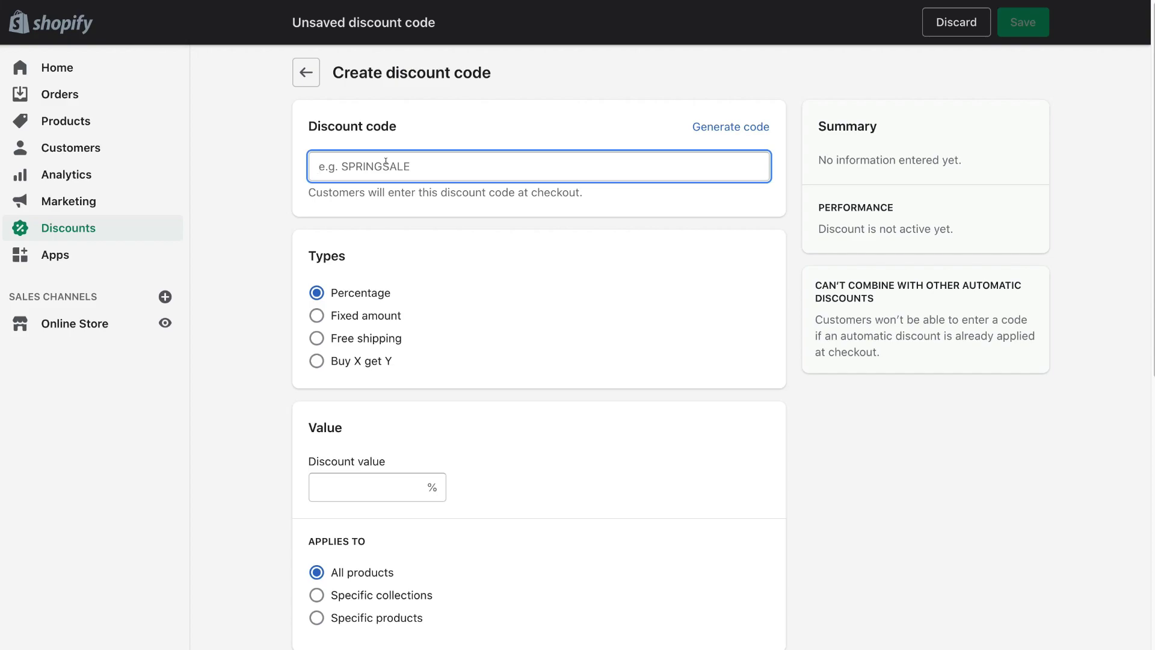
type("SUMMERSALE30")
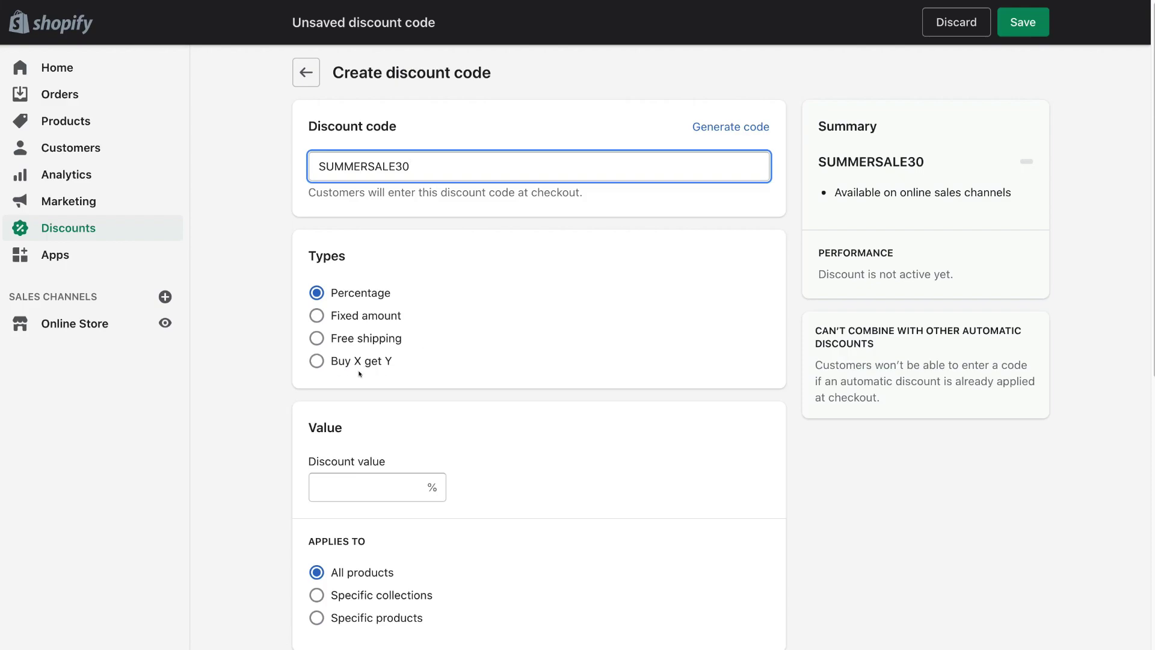
left_click(392, 371)
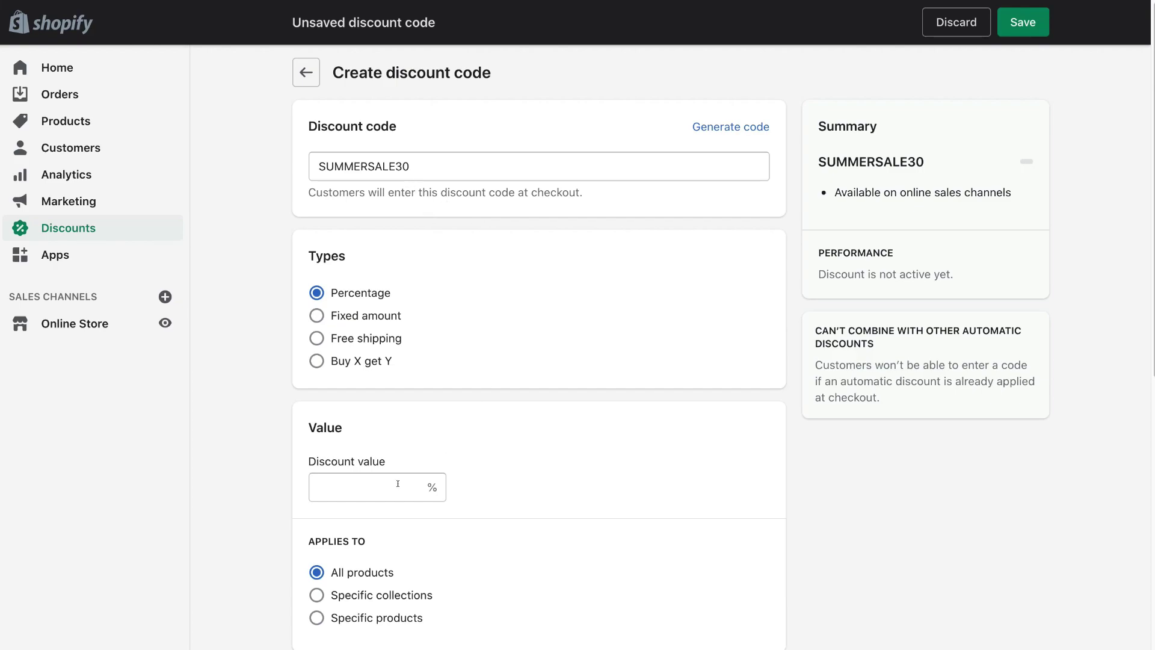
Set the SUMMERSALE30 discount value to 30%.
left_click(368, 488)
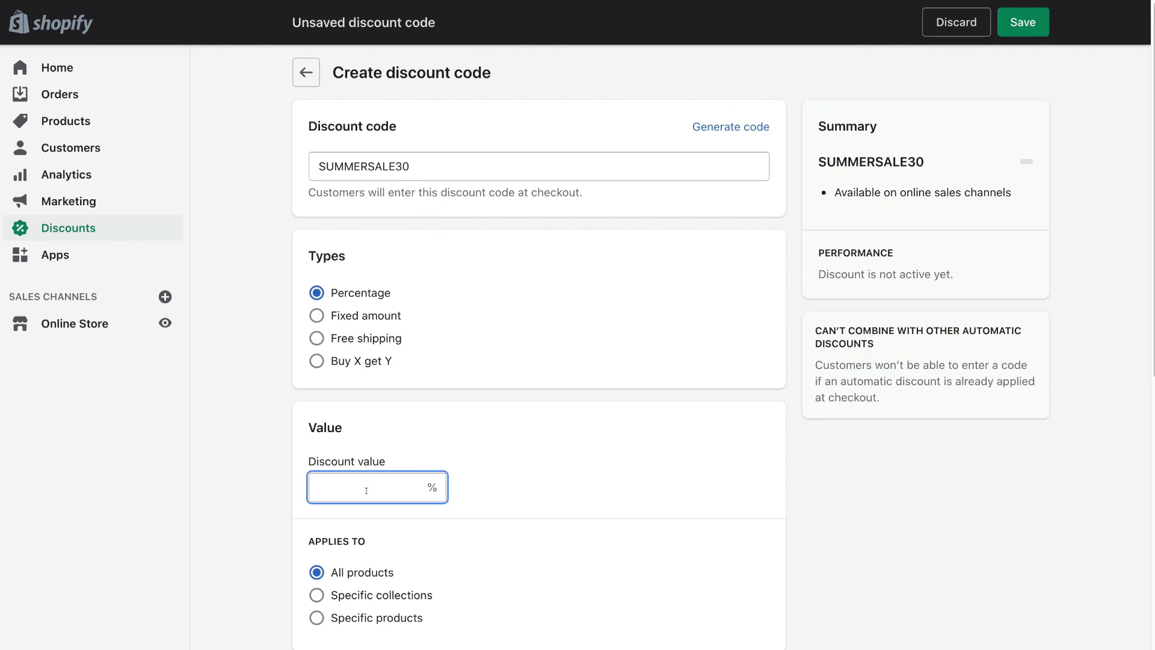
type("30")
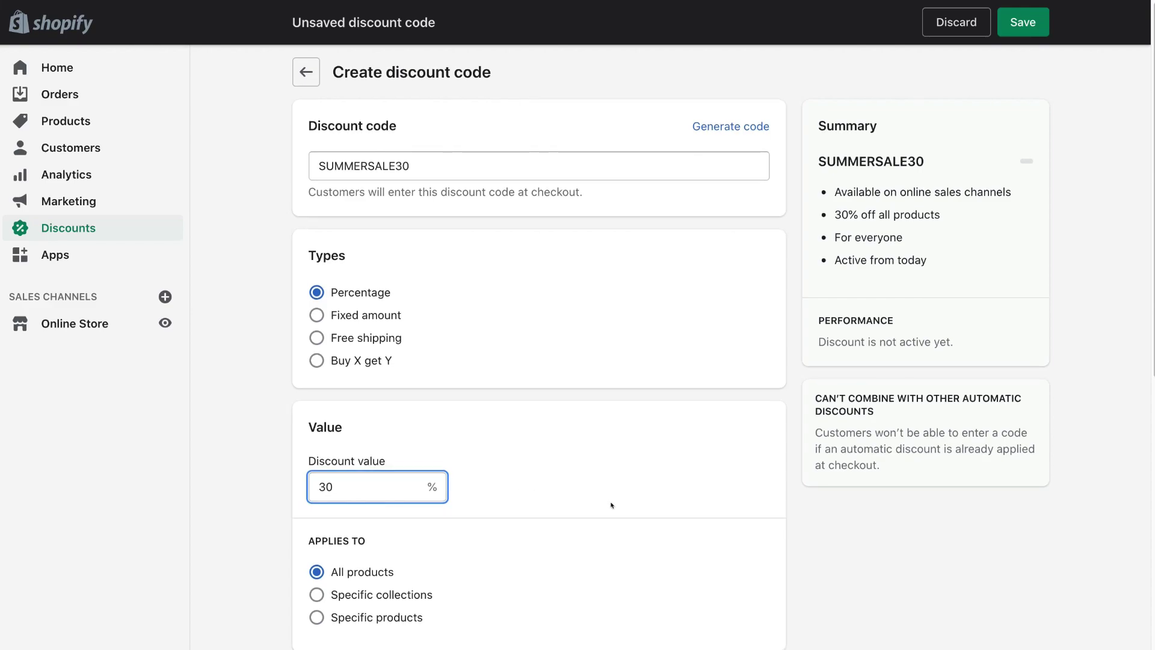
scroll(611, 505, "down", 5)
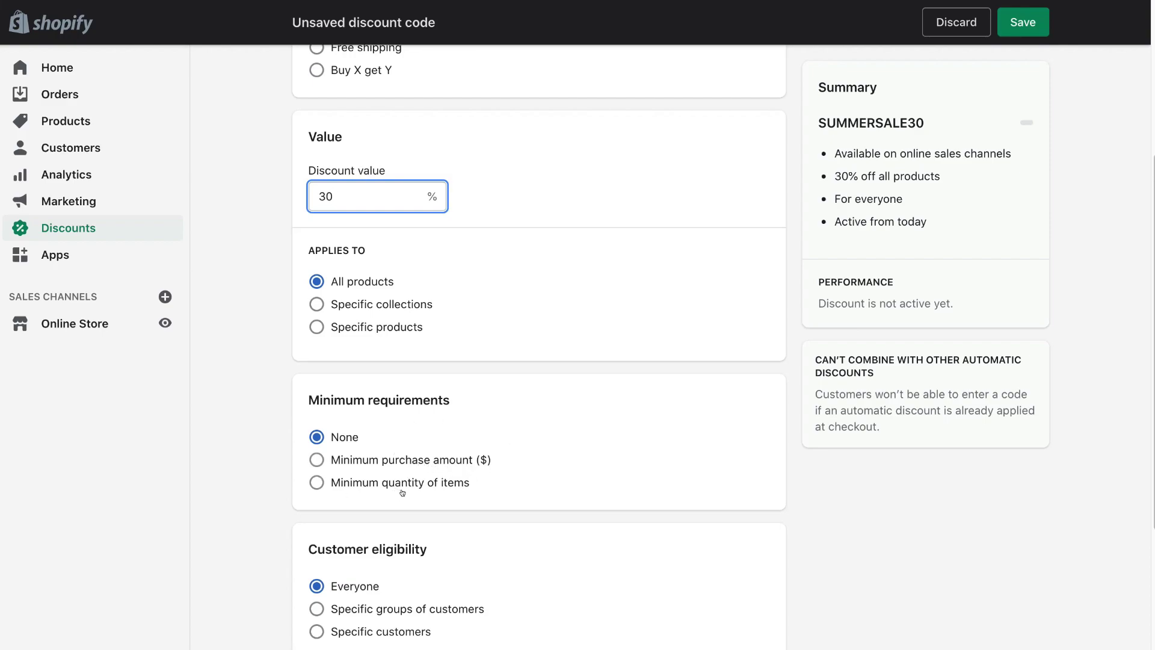
left_click(474, 484)
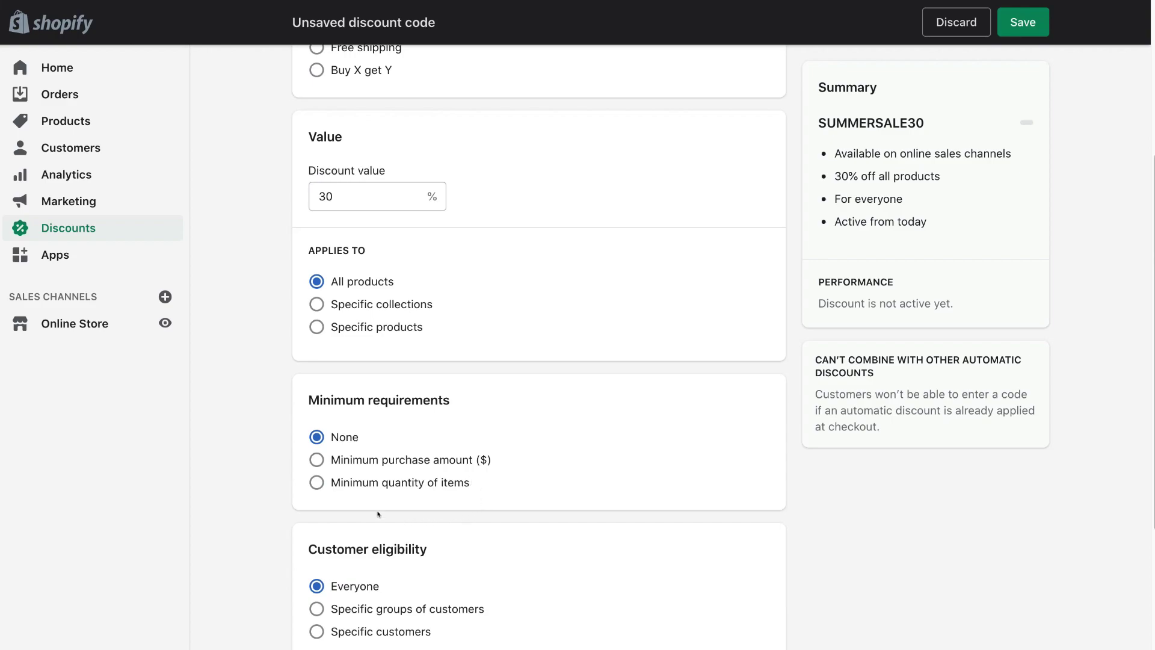
left_click(314, 485)
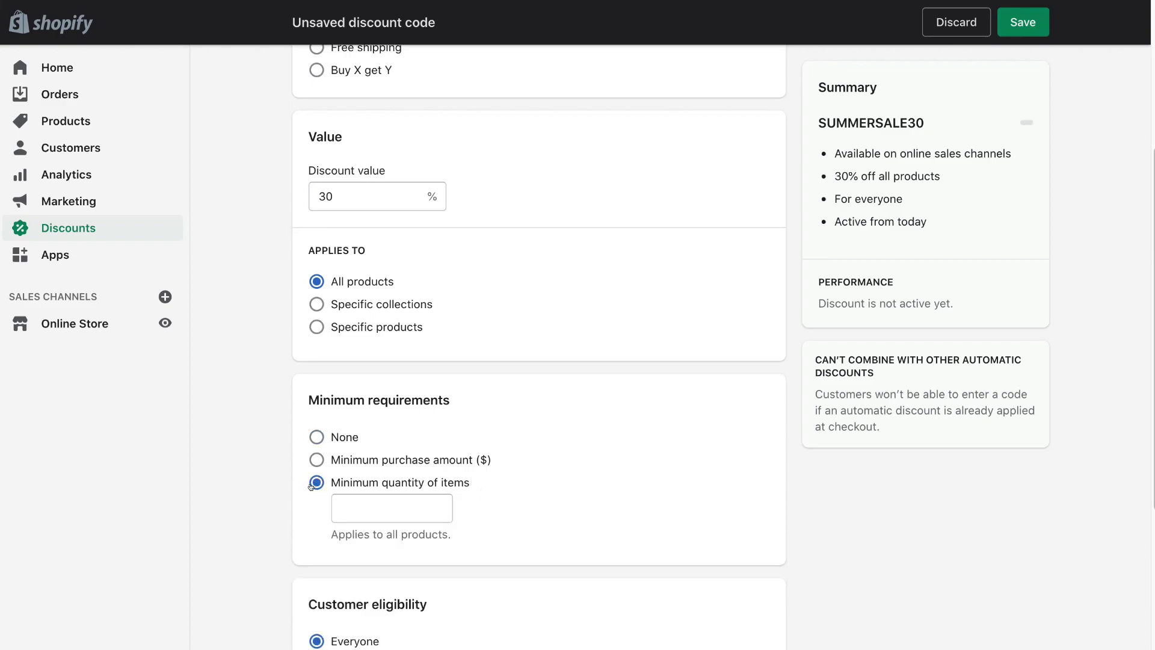
left_click(344, 499)
type("2")
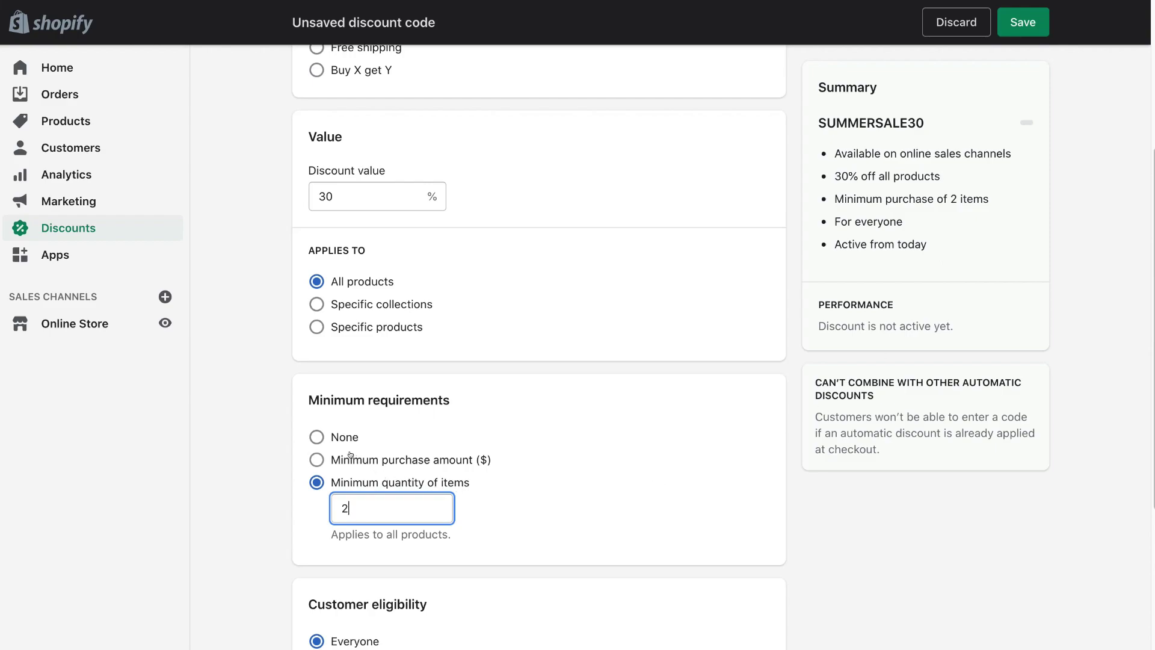
left_click(307, 435)
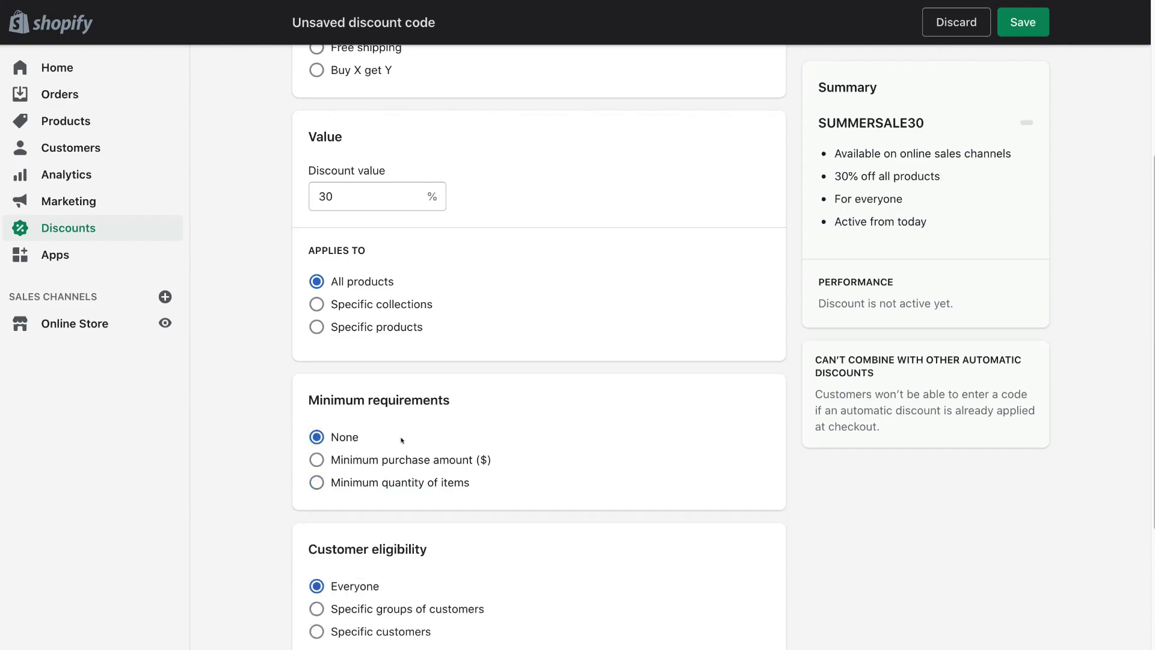
scroll(532, 490, "down", 3)
scroll(531, 490, "down", 2)
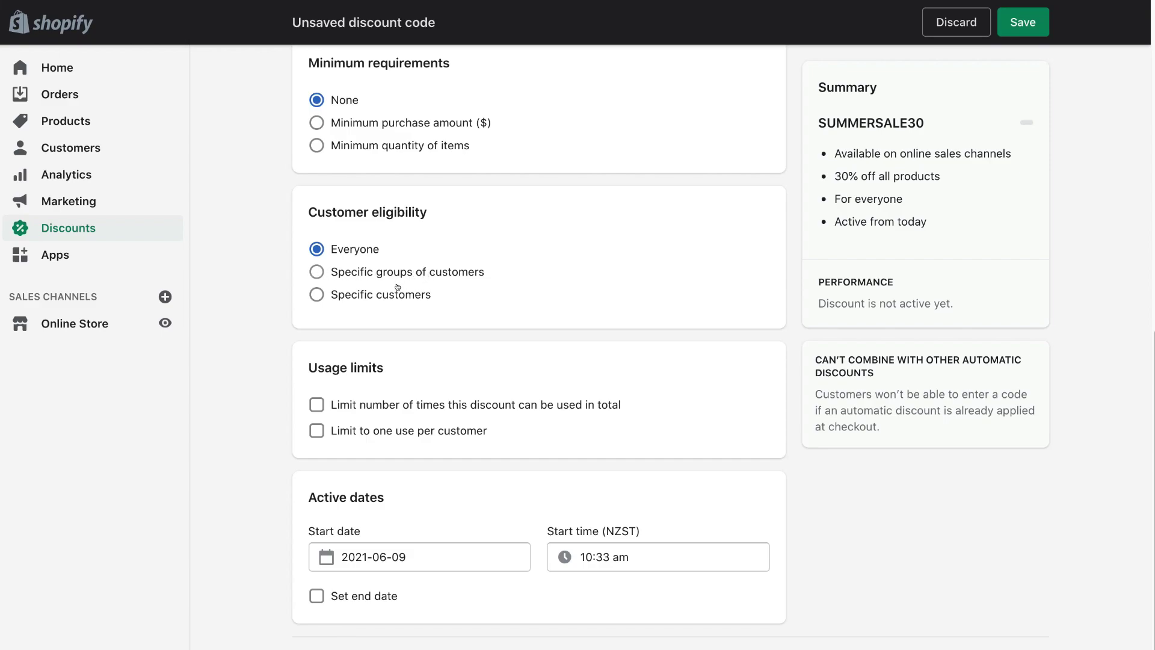
left_click(313, 294)
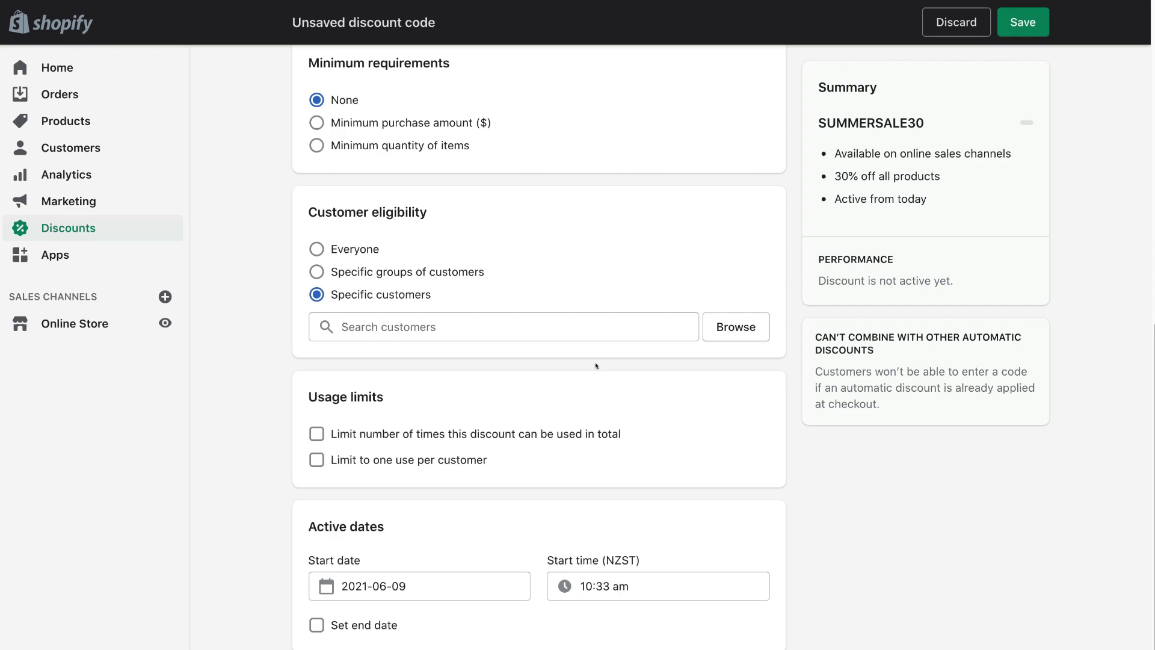
left_click(314, 248)
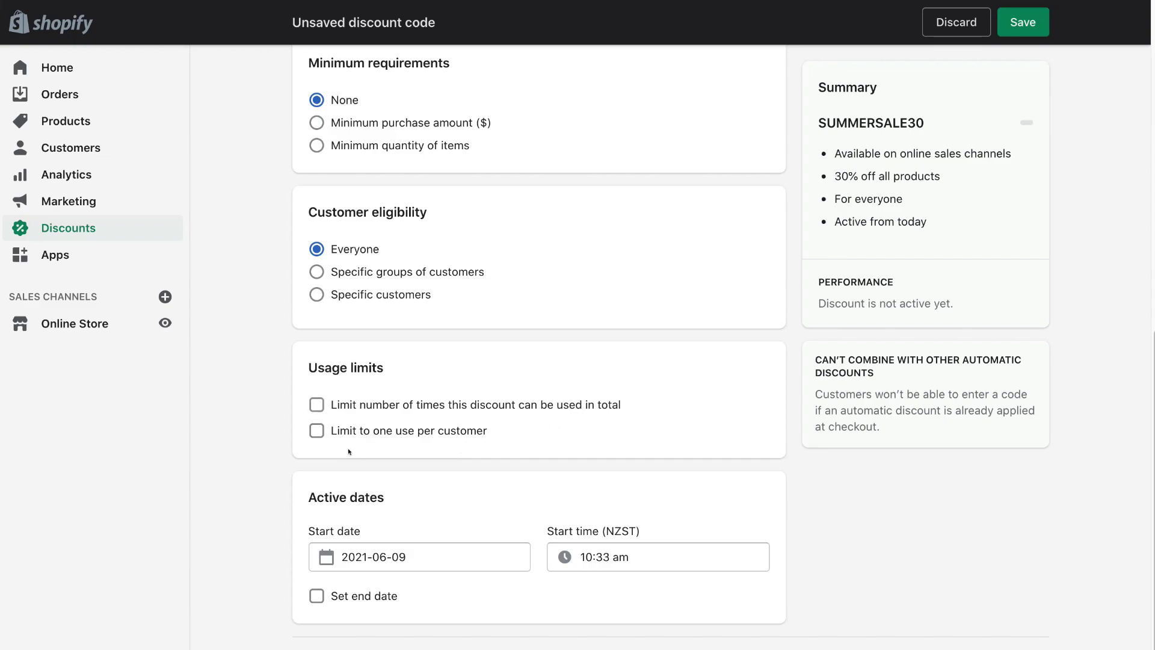
Restrict SUMMERSALE30 to one use per customer under Usage limits.
left_click(314, 431)
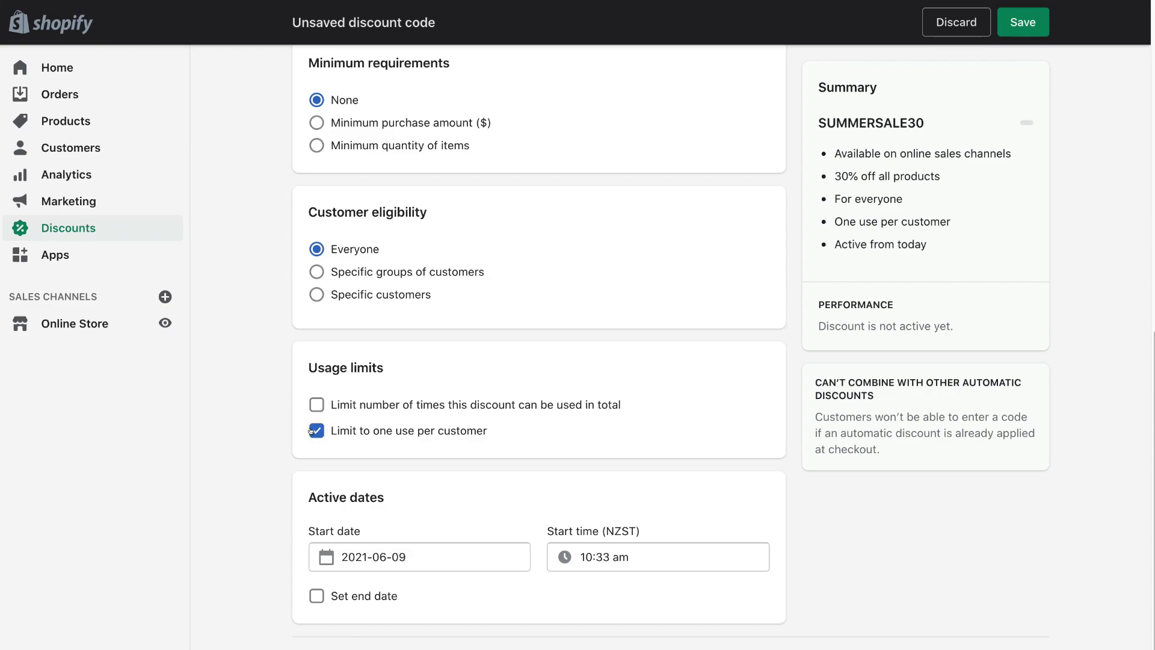
scroll(334, 421, "up", 1)
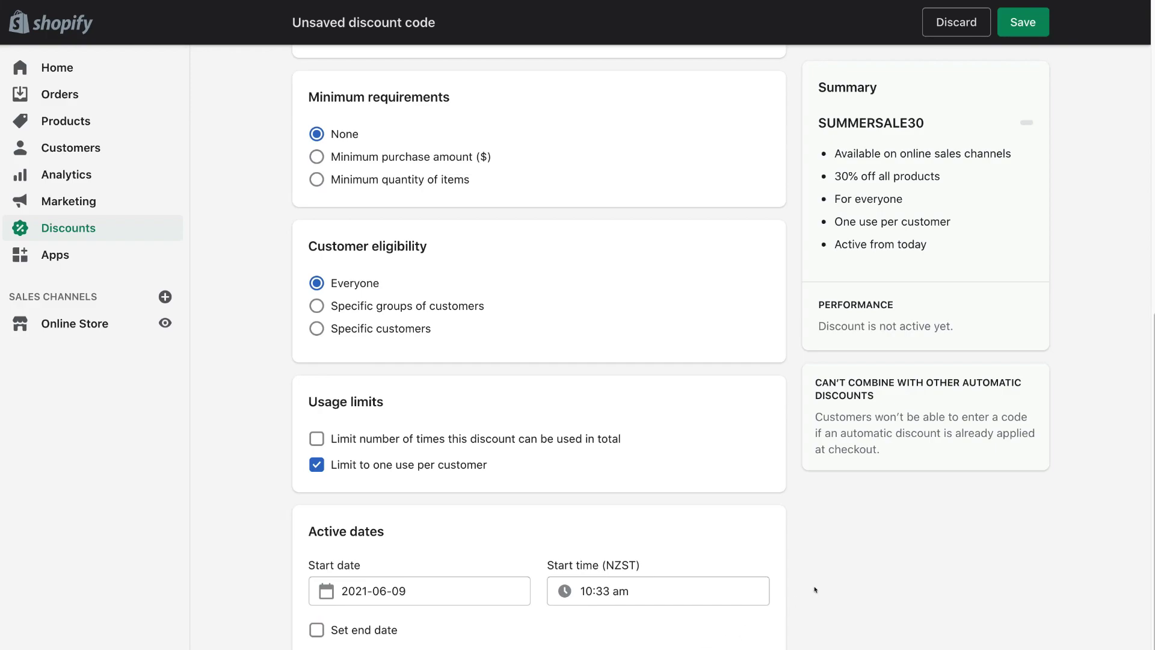
scroll(816, 590, "down", 2)
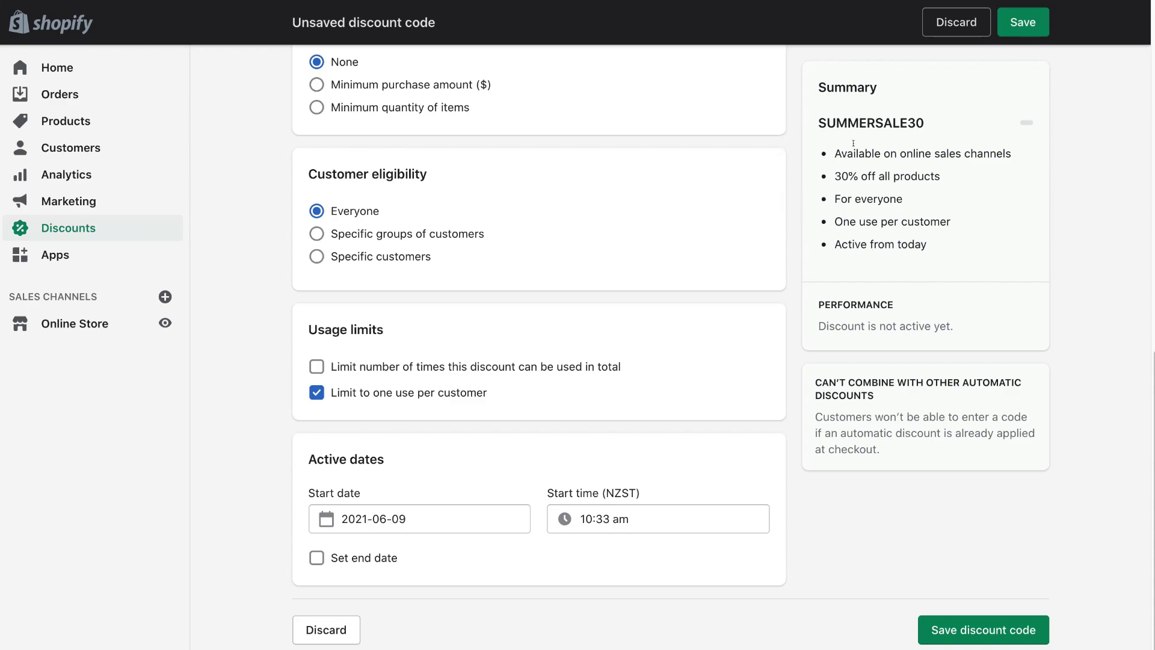
Save the SUMMERSALE30 discount code so it becomes active.
left_click(1004, 630)
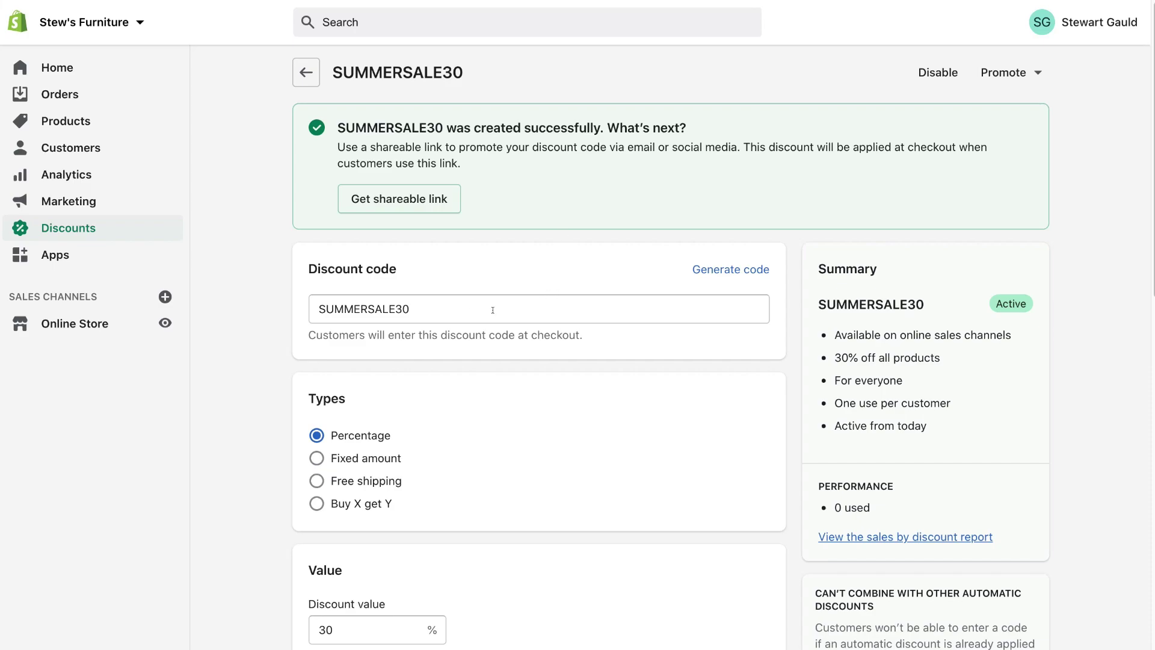
Select the saved code SUMMERSALE30, then return to the Discounts list.
left_click_drag(452, 315, 318, 310)
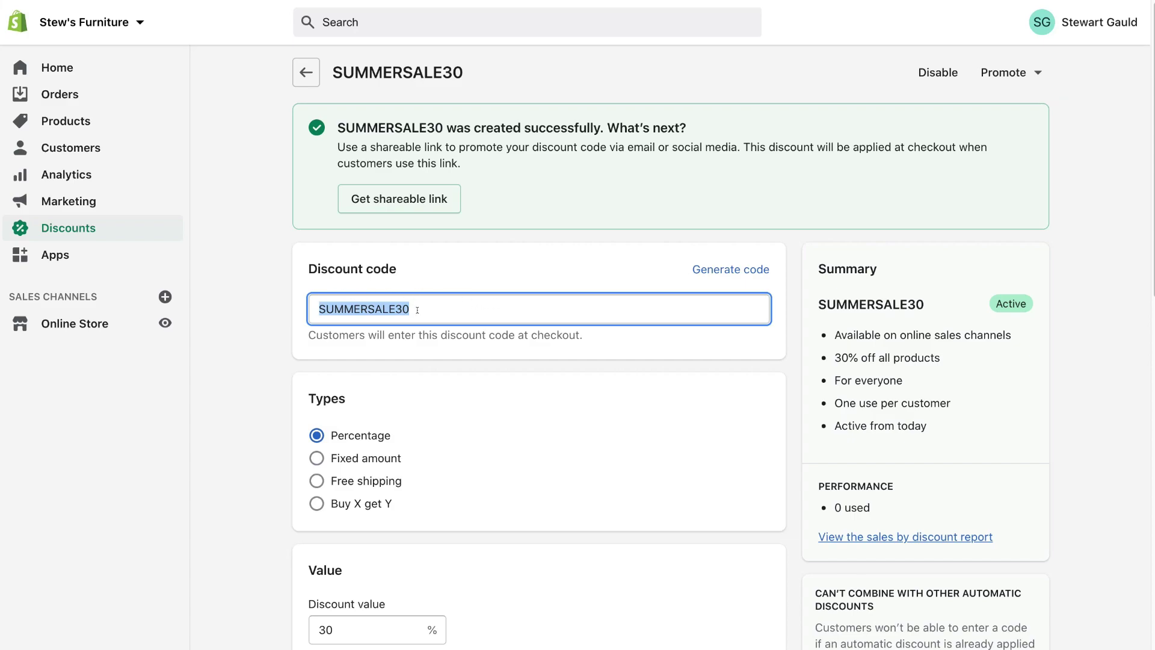
left_click(306, 72)
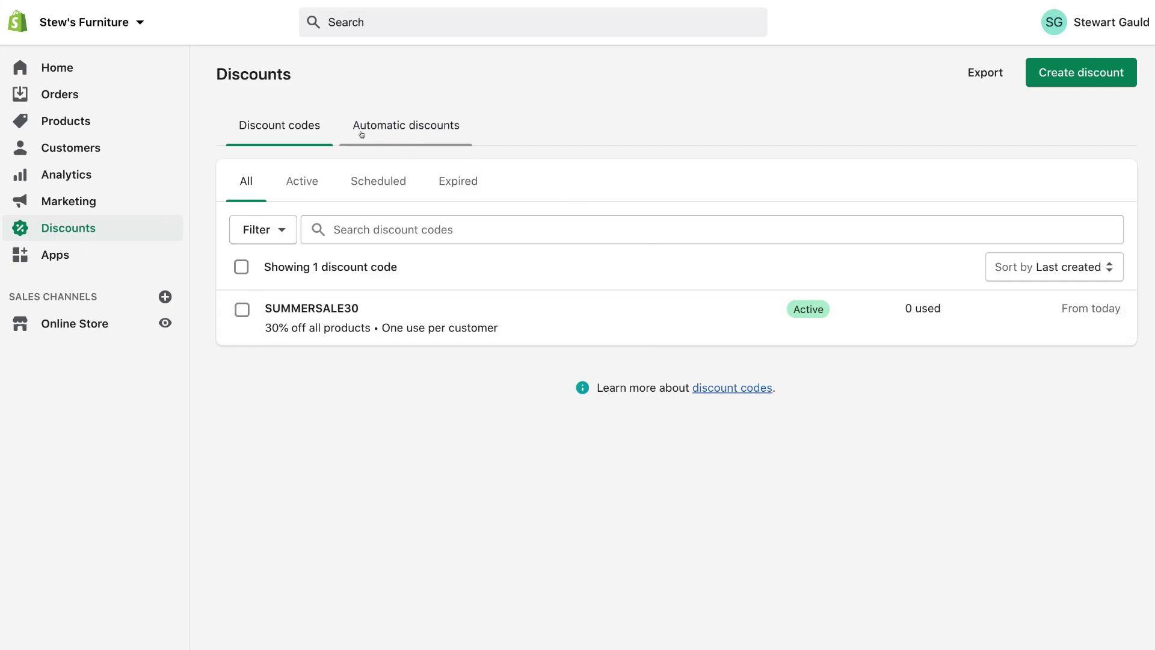
Begin a new automatic discount from the Automatic discounts tab.
left_click(431, 134)
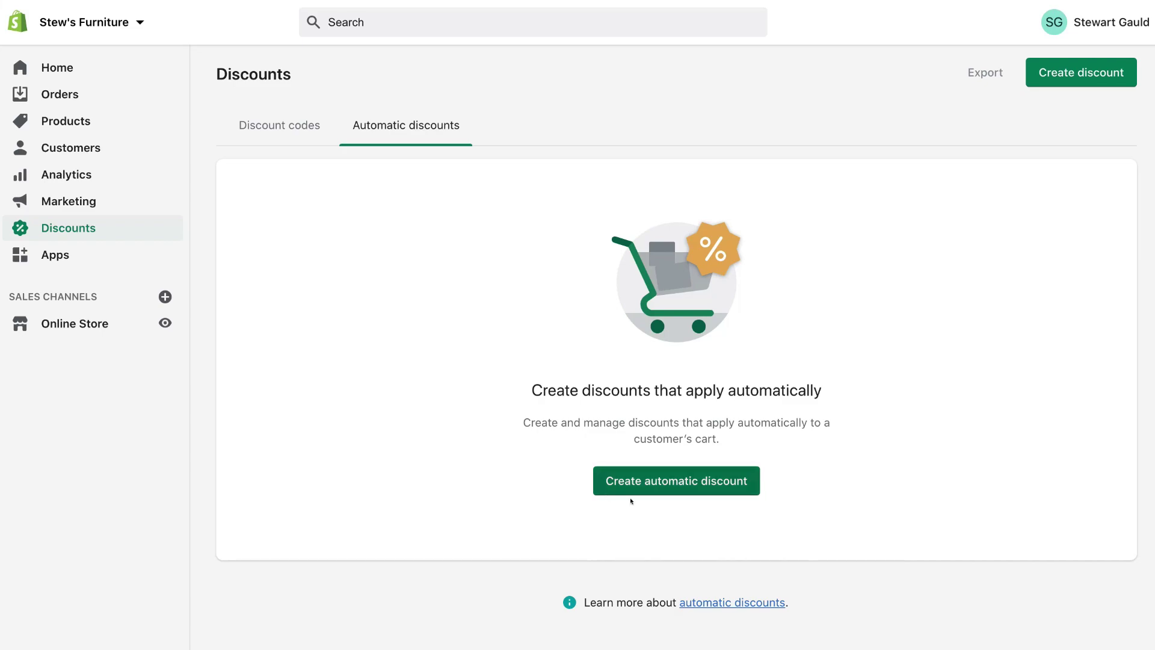
left_click(670, 485)
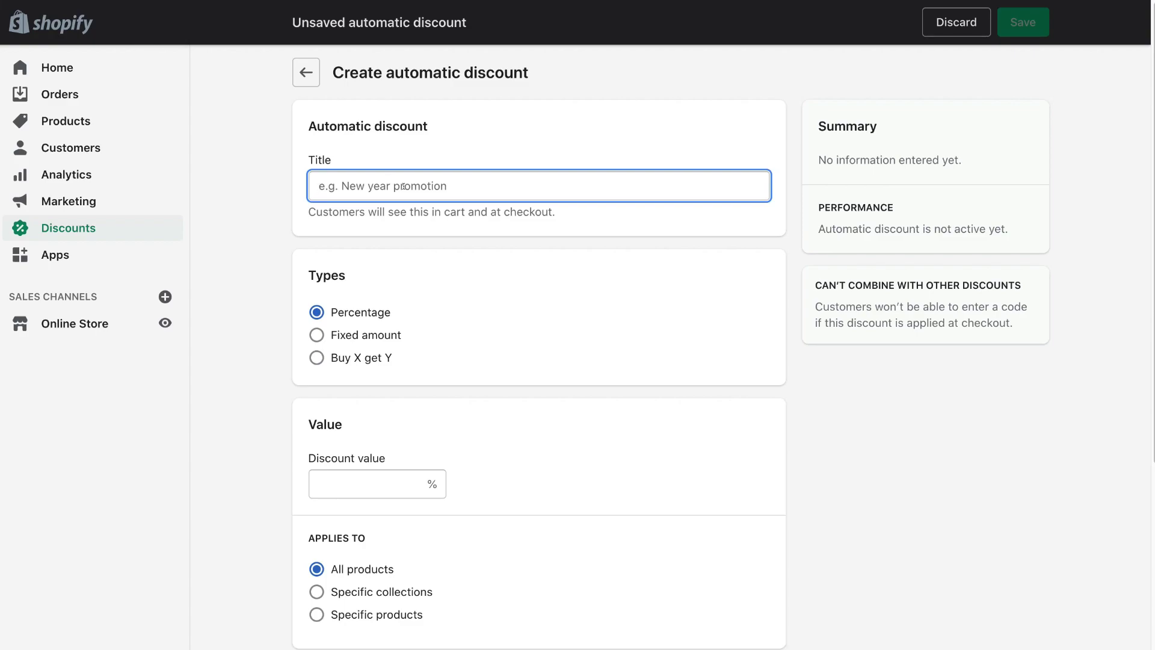
Title the automatic discount '30% Off Summer Sale' with a 30% value on all products.
type("30% Off Summer Sale")
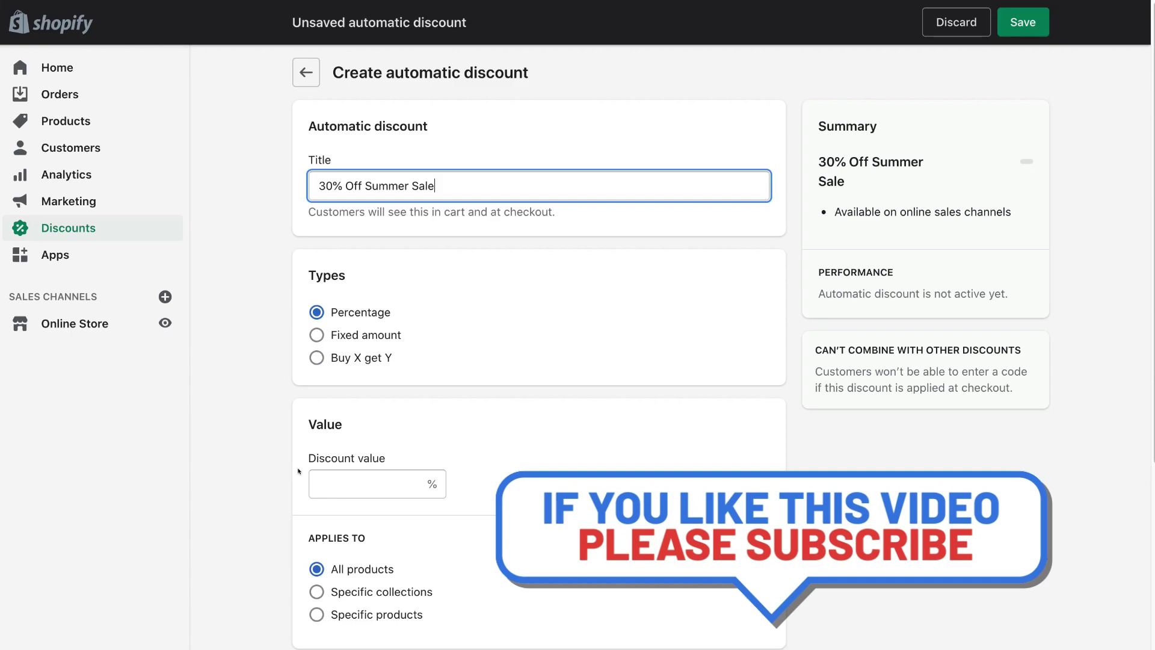
left_click(324, 475)
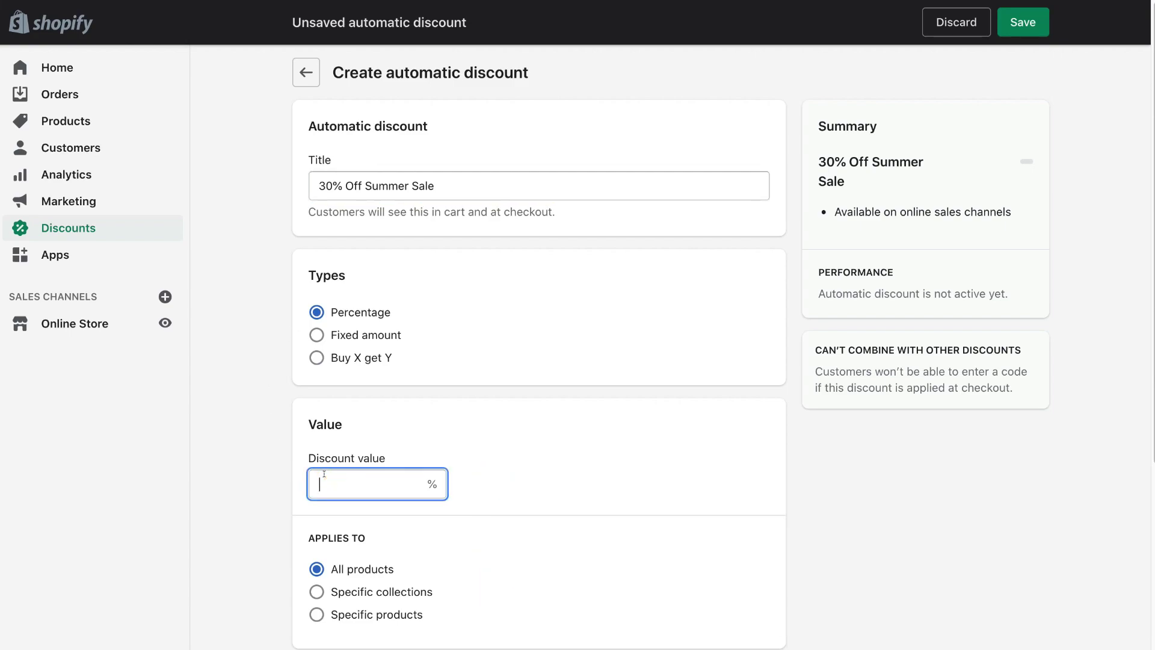
type("30")
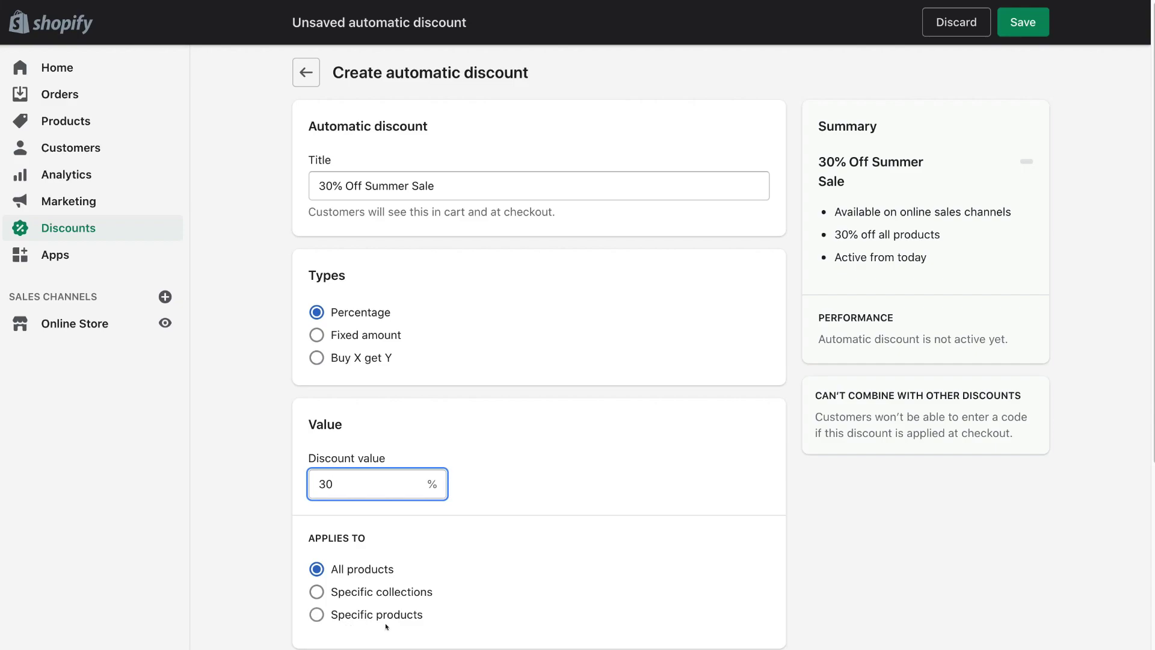
left_click(312, 591)
scroll(498, 558, "down", 1)
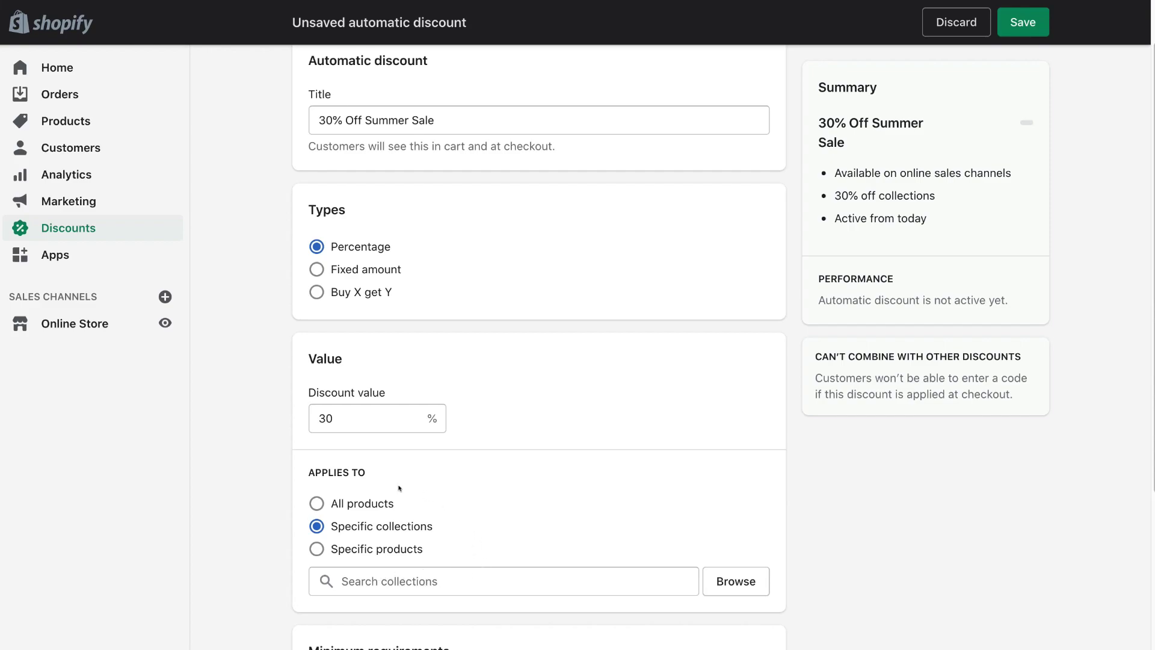
left_click(310, 502)
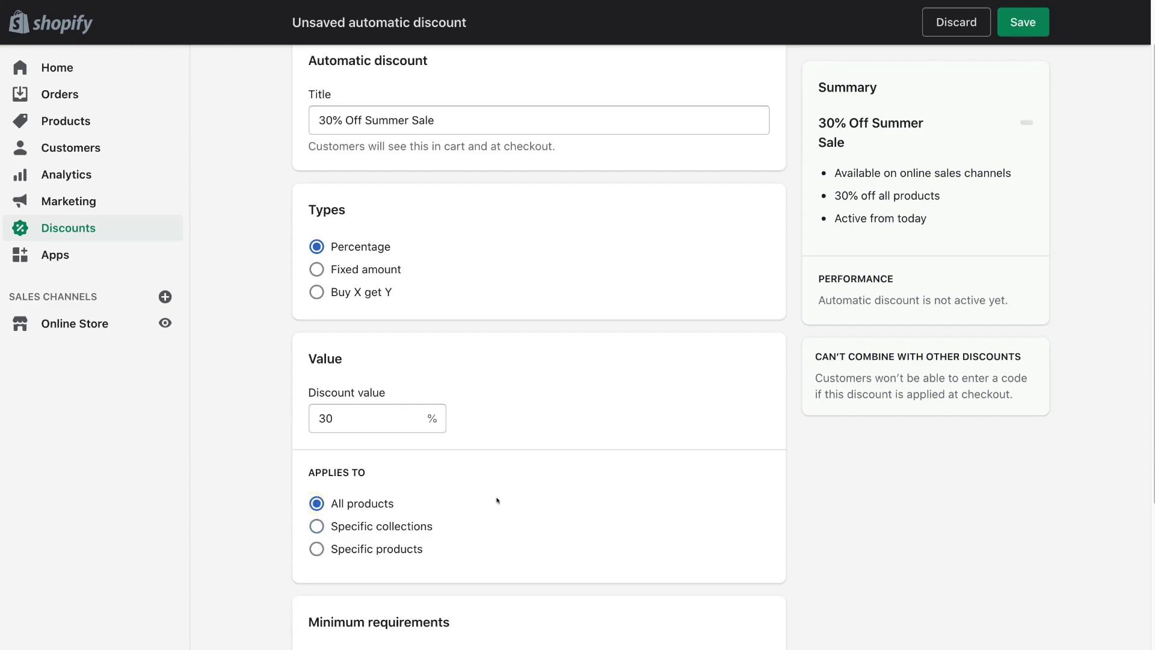
scroll(498, 500, "down", 6)
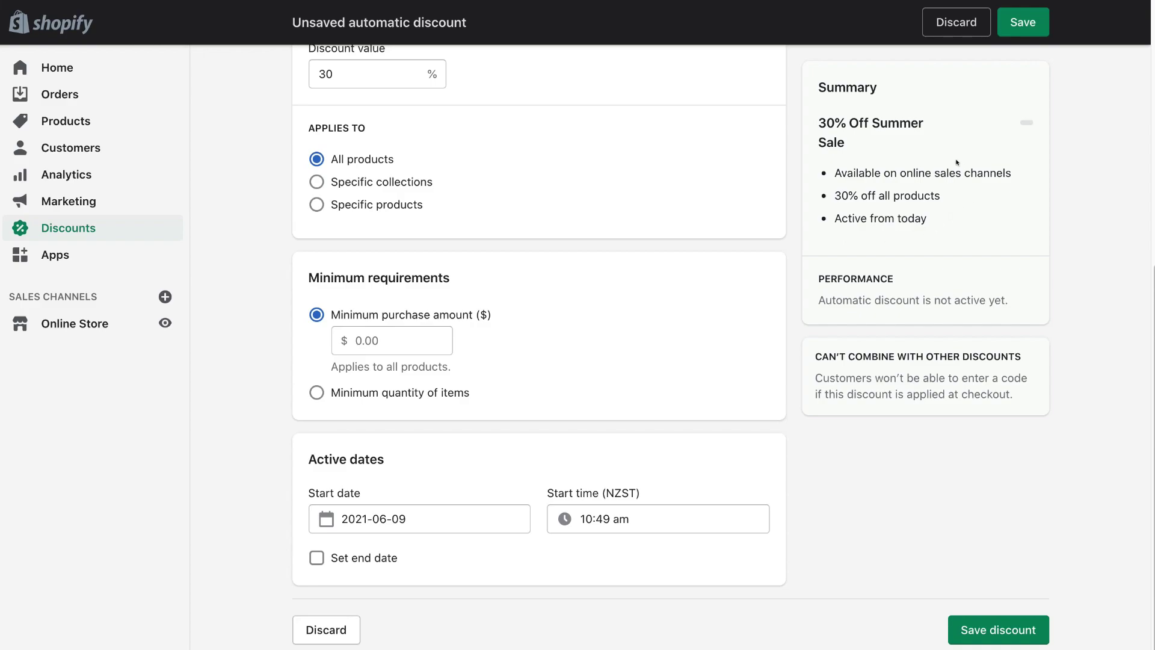
Set a $1 minimum purchase amount and save the automatic discount.
scroll(798, 509, "up", 2)
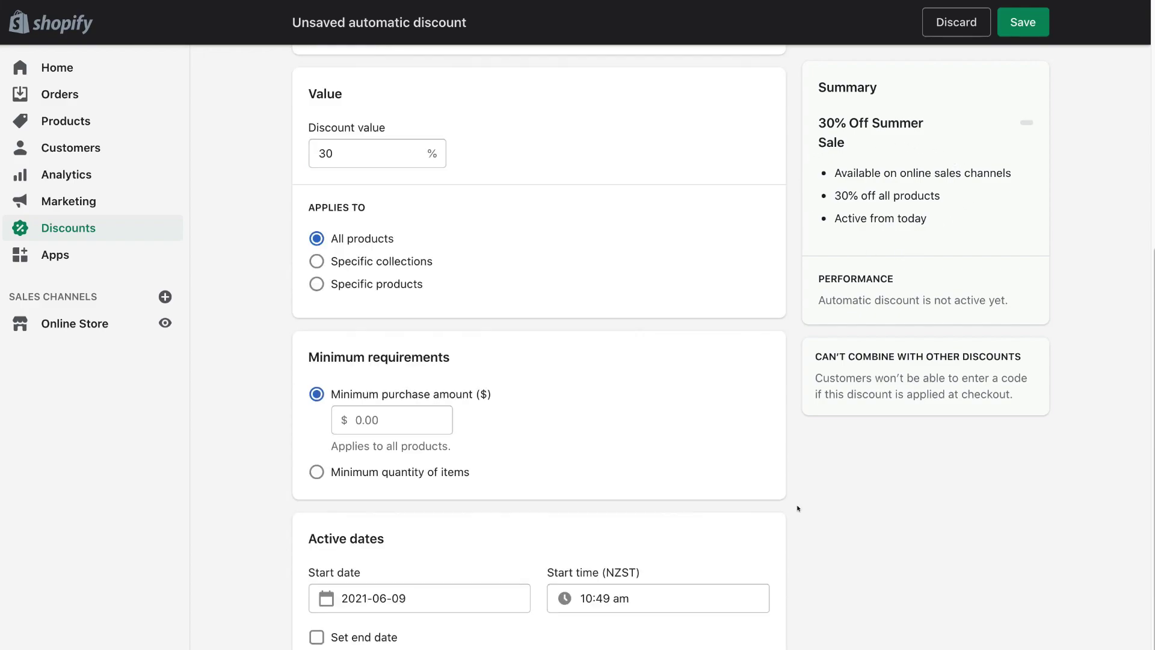
left_click(368, 419)
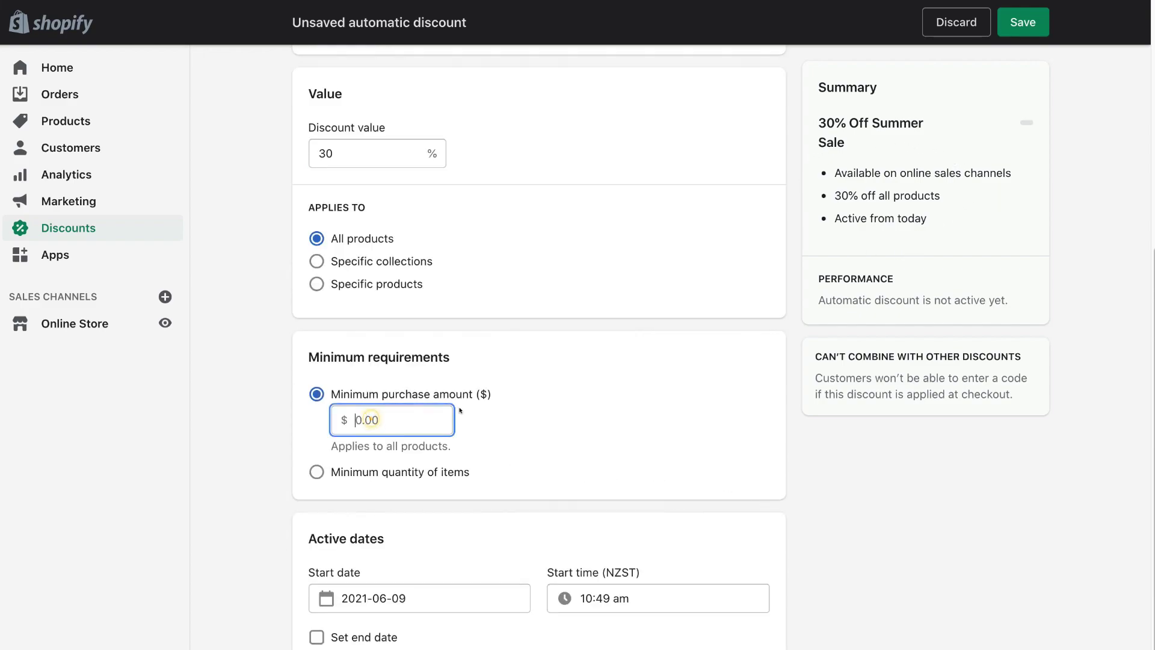
type("1")
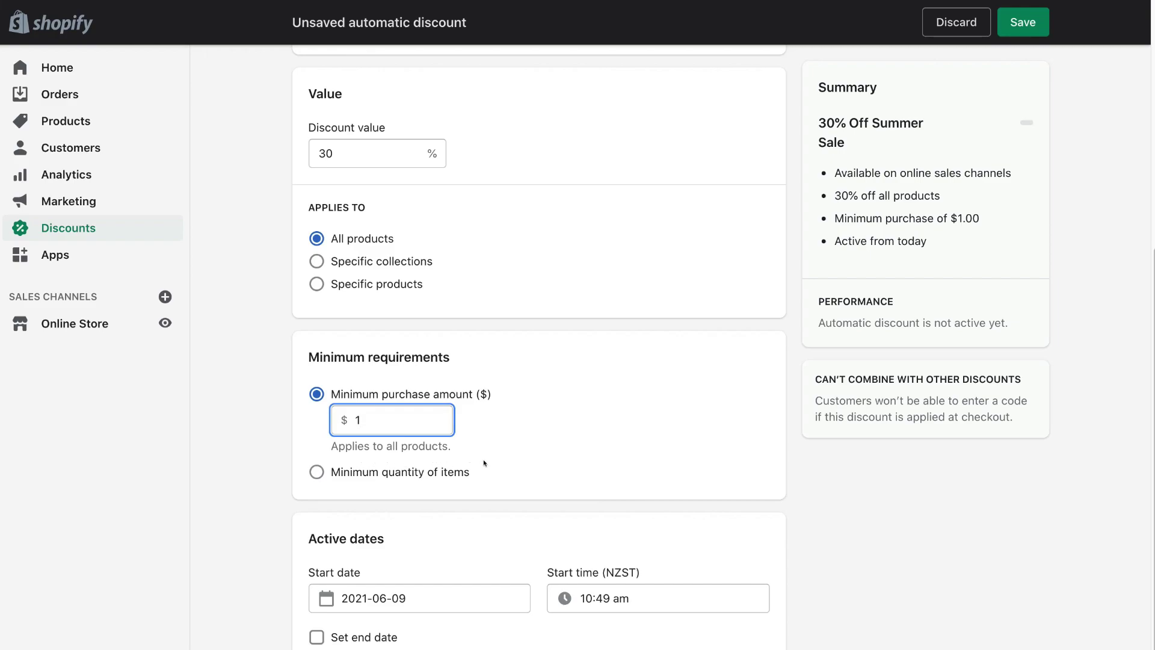
scroll(504, 509, "down", 2)
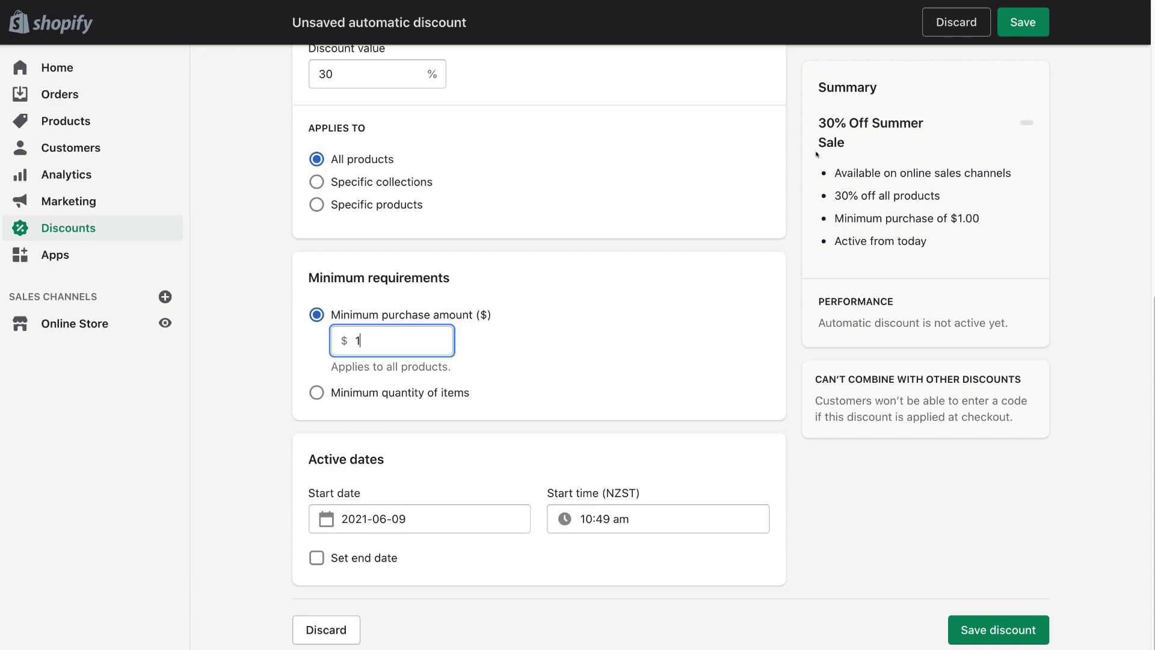
left_click(994, 630)
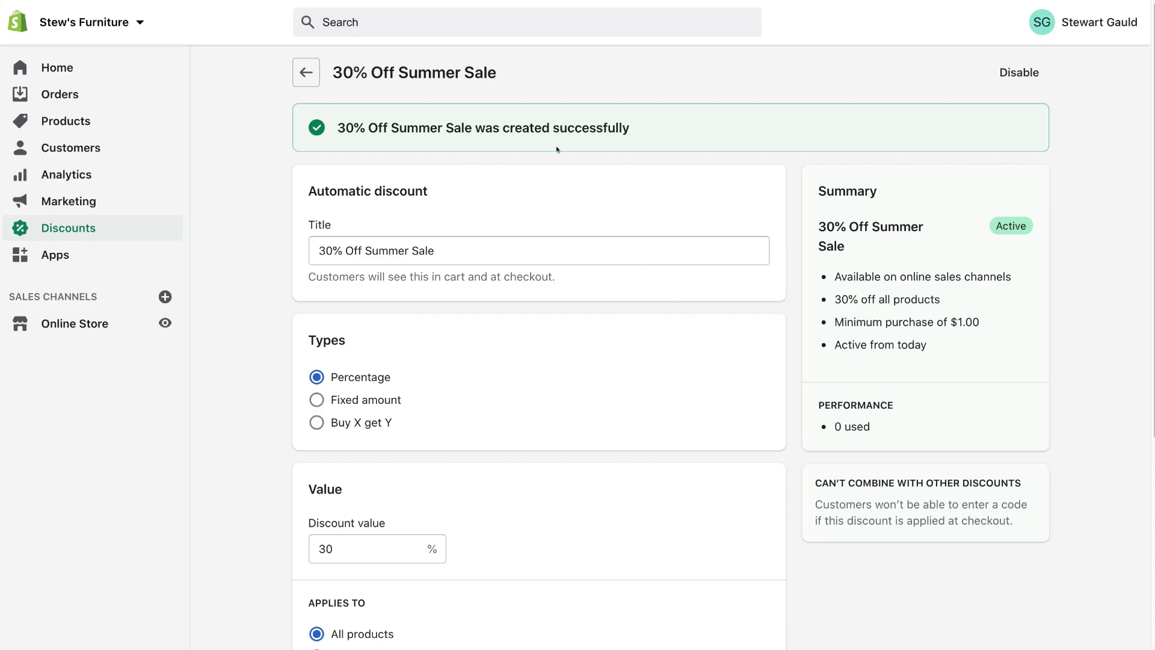
Back on Discounts, review actions for 30% Off Summer Sale without changing anything.
left_click(306, 73)
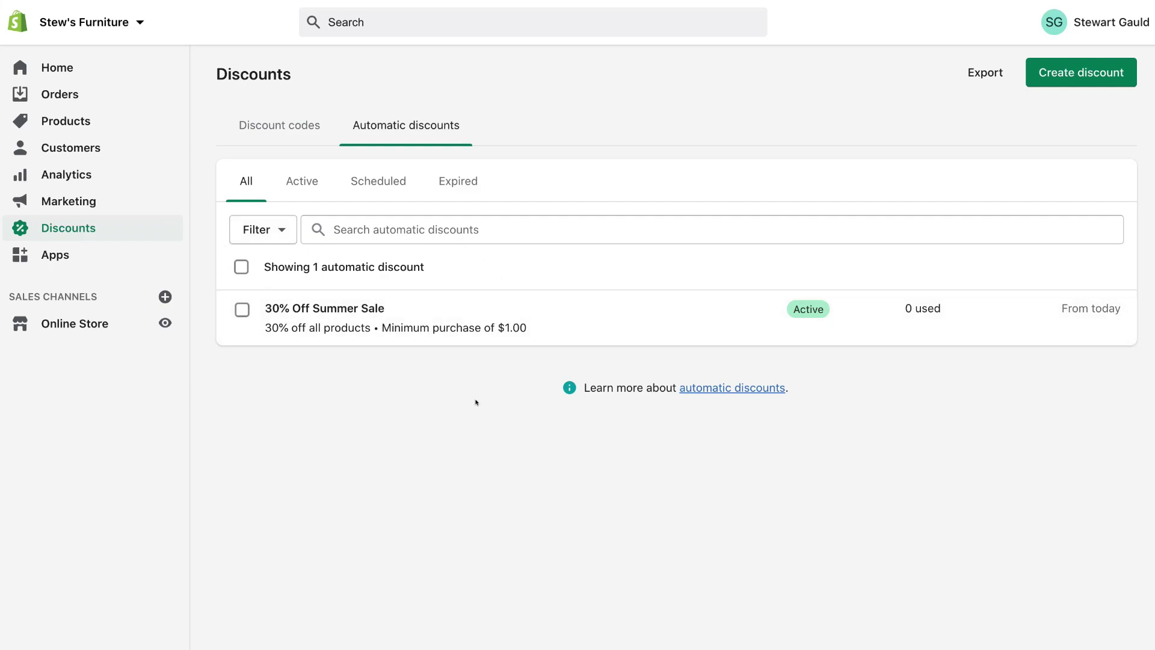
left_click(280, 126)
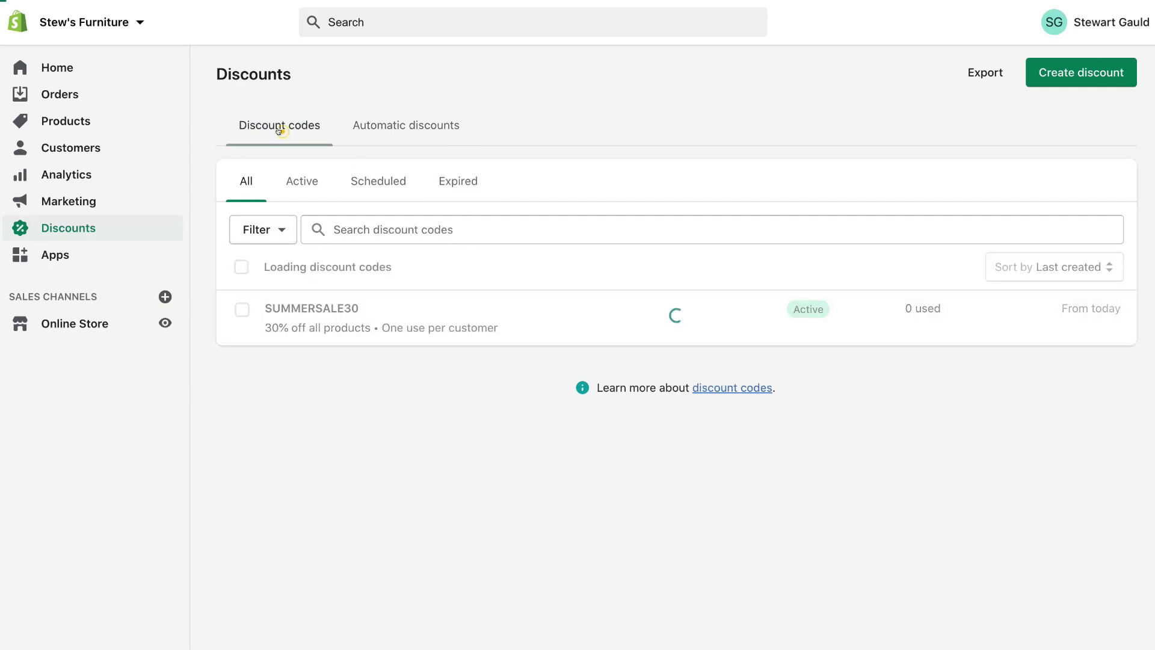
left_click(403, 124)
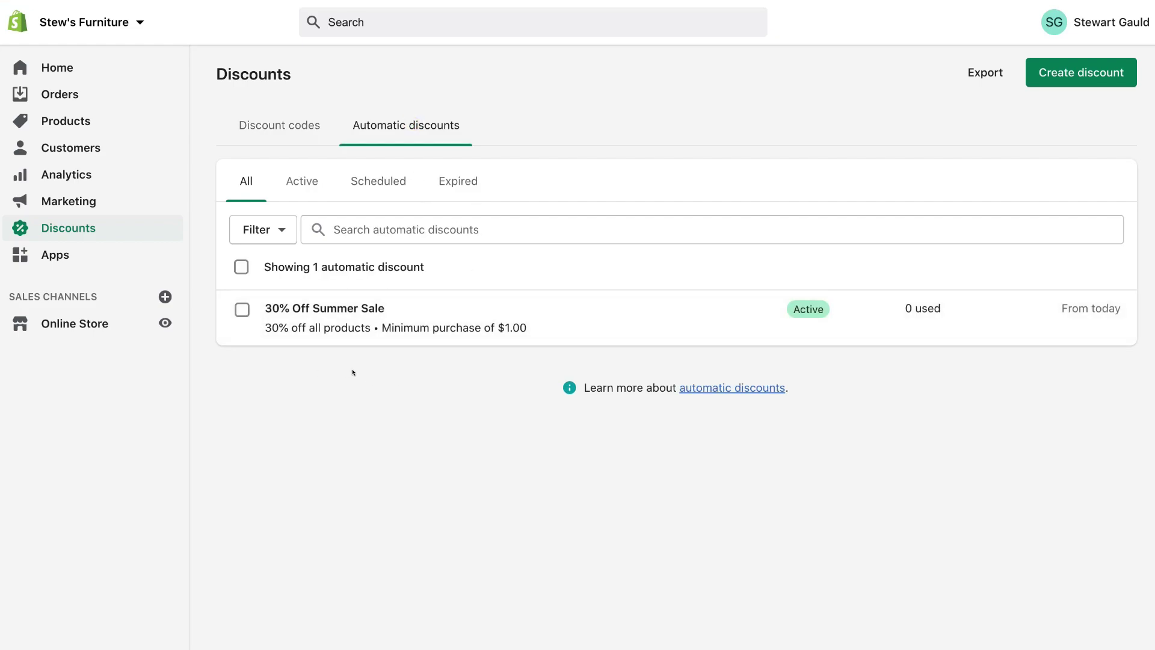
left_click(242, 310)
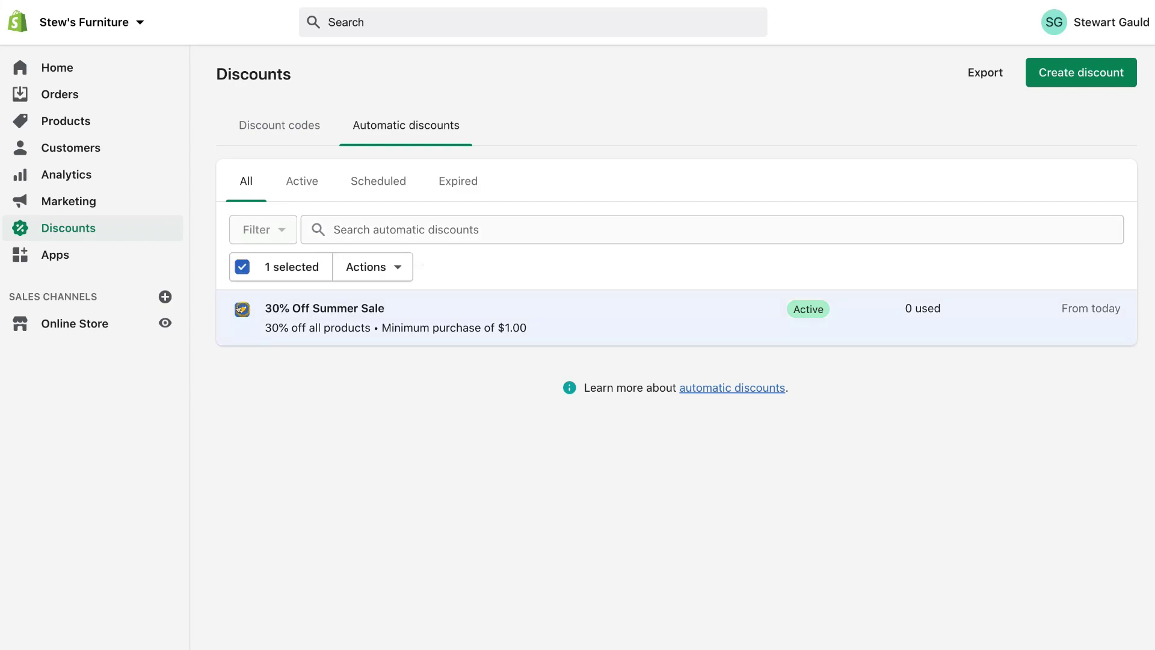
left_click(379, 268)
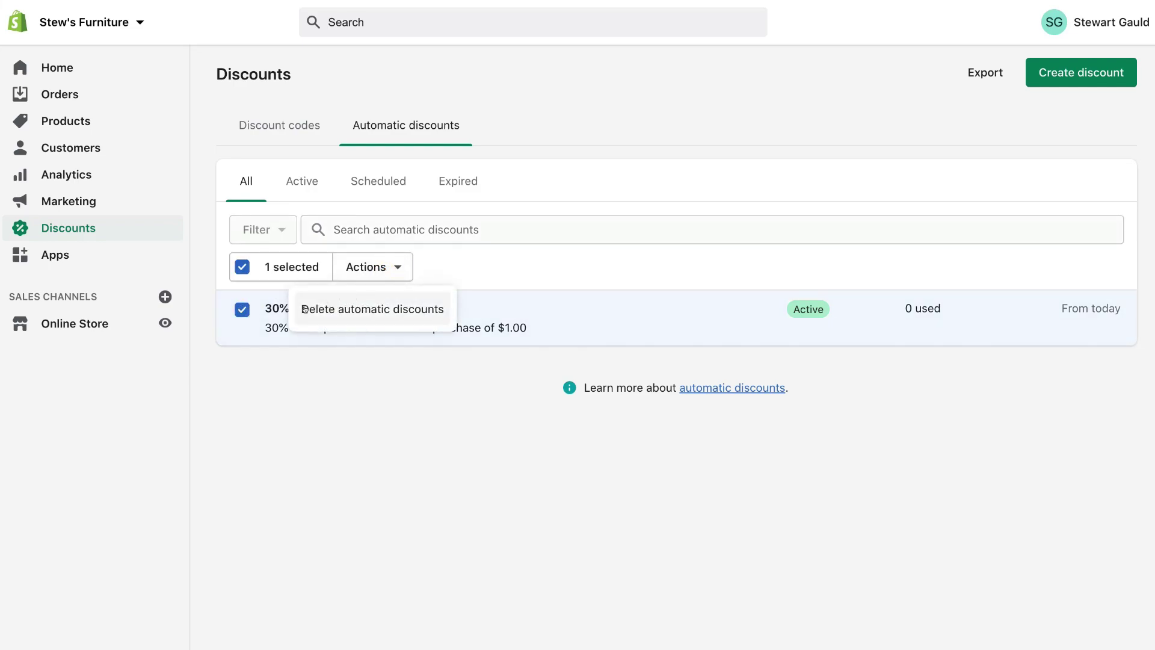
left_click(417, 385)
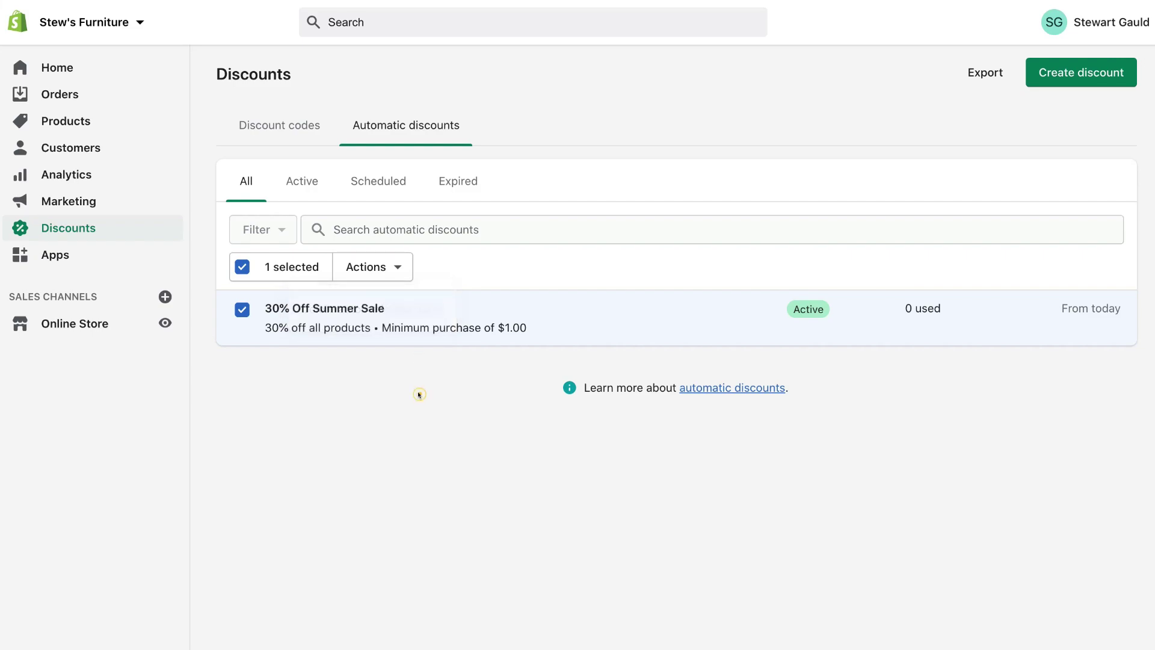
On the Discount codes tab, review SUMMERSALE30's actions and leave it unchanged.
left_click(258, 128)
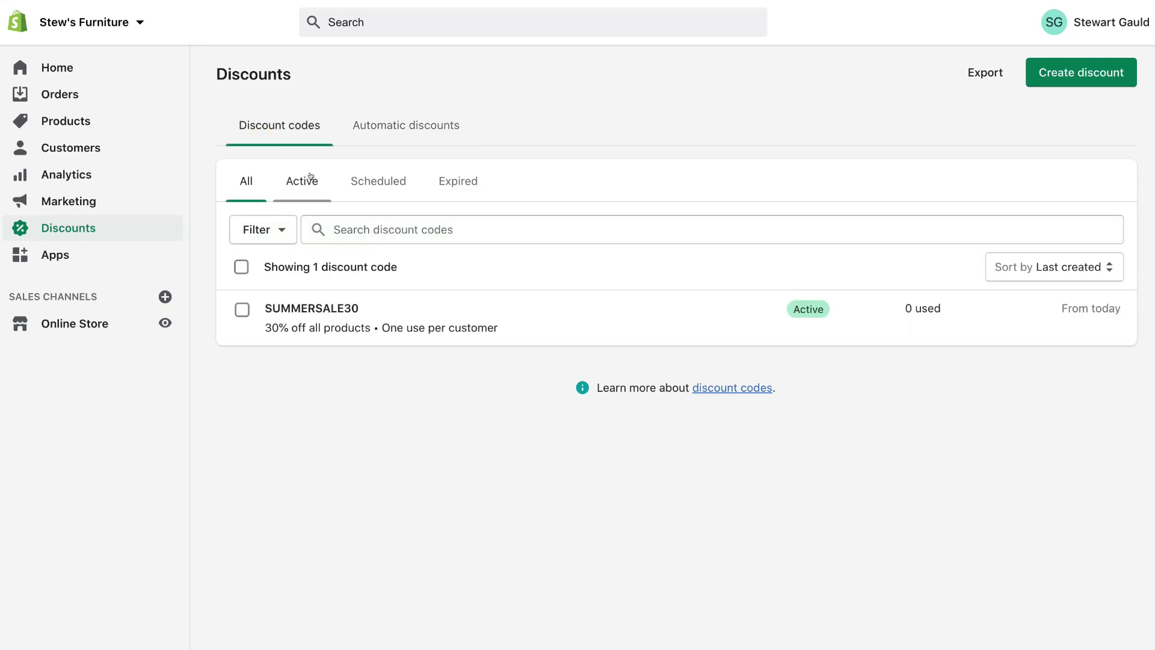
left_click(241, 309)
left_click(382, 276)
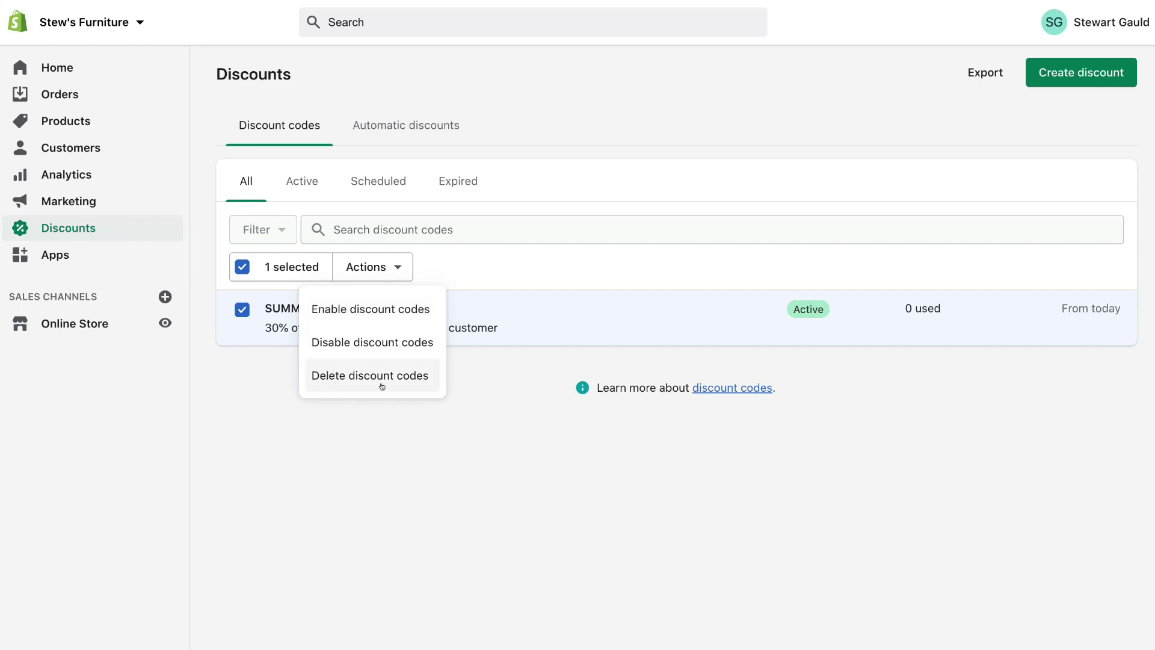
left_click(473, 387)
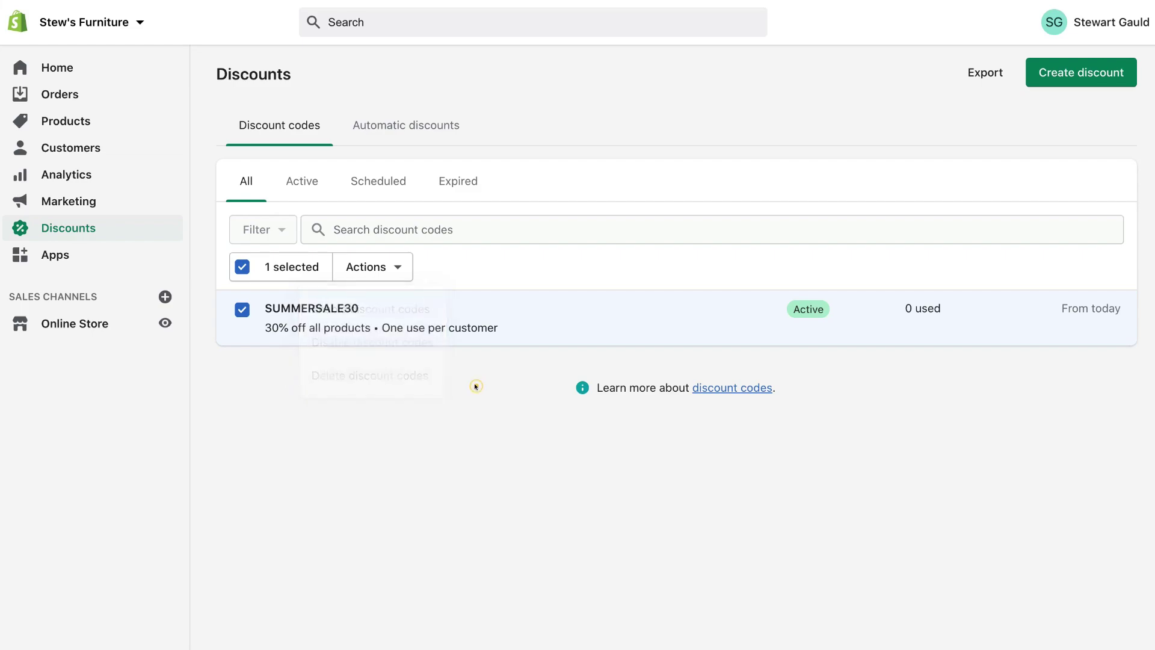